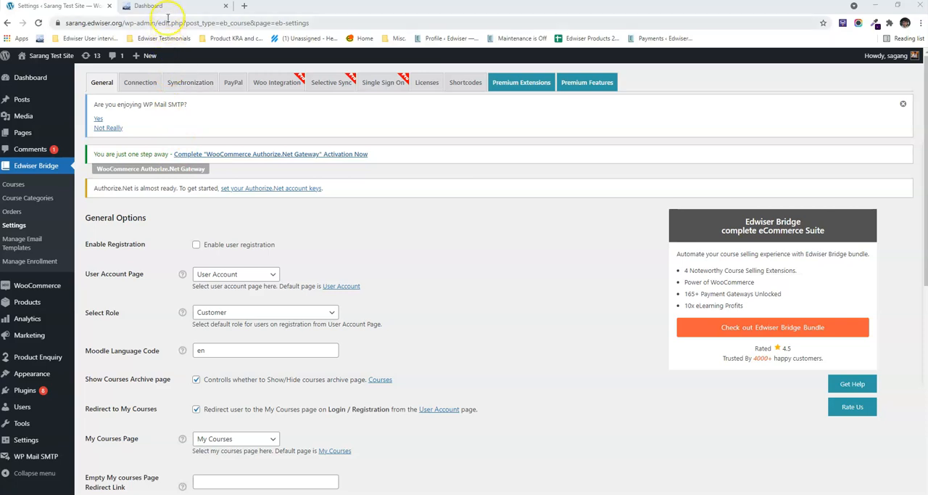
# Step: Switch to the Moodle site and check the course visibility in course and category management
pyautogui.click(168, 9)
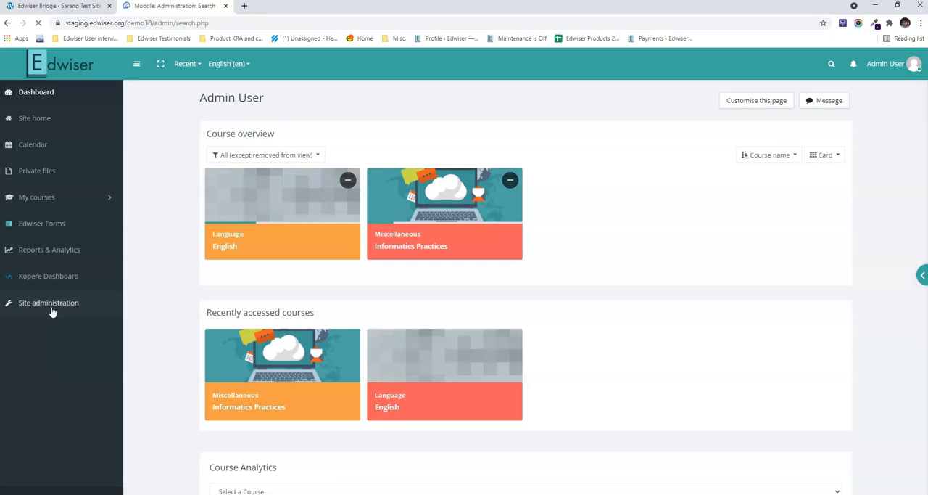
pyautogui.click(360, 245)
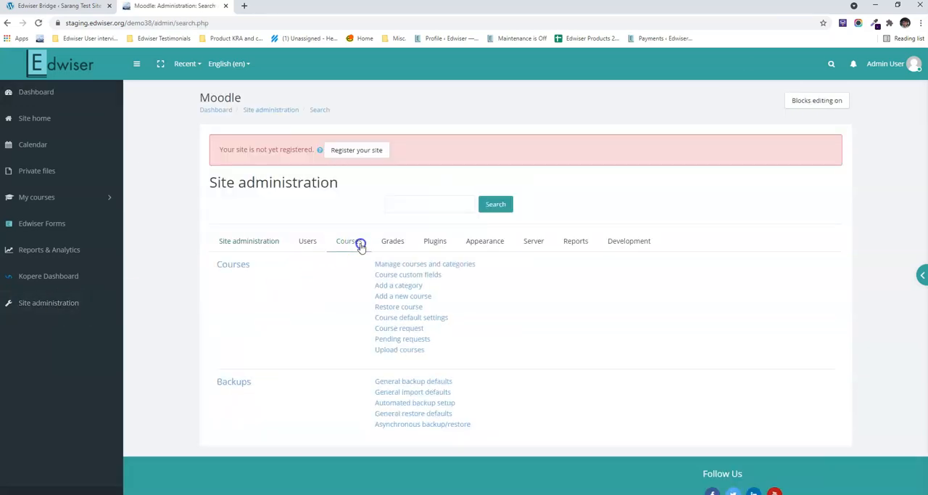
pyautogui.click(409, 265)
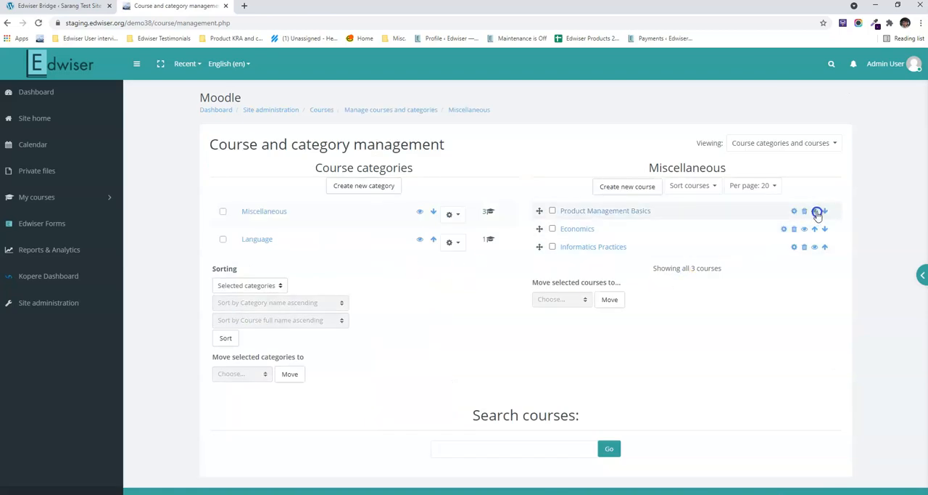
# Step: Open Moodle's Manage enrol plugins page and check whether manual enrolments are enabled
pyautogui.click(80, 297)
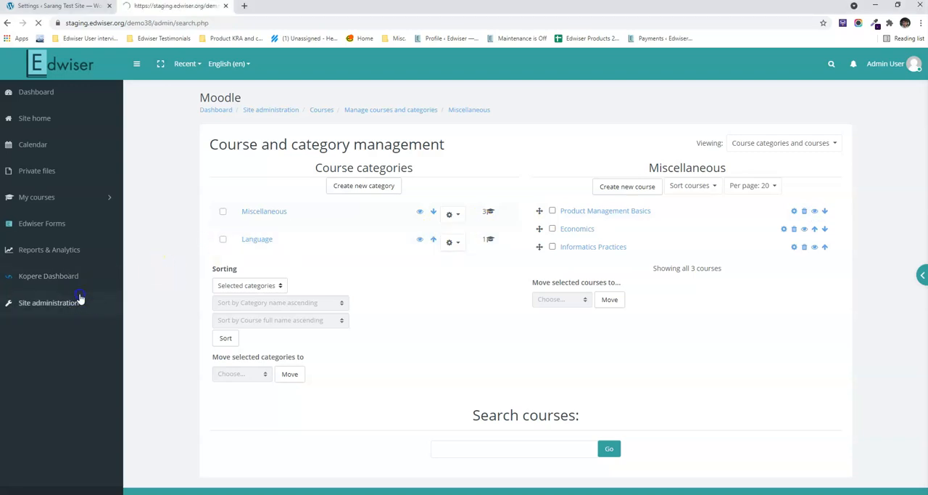
pyautogui.click(428, 253)
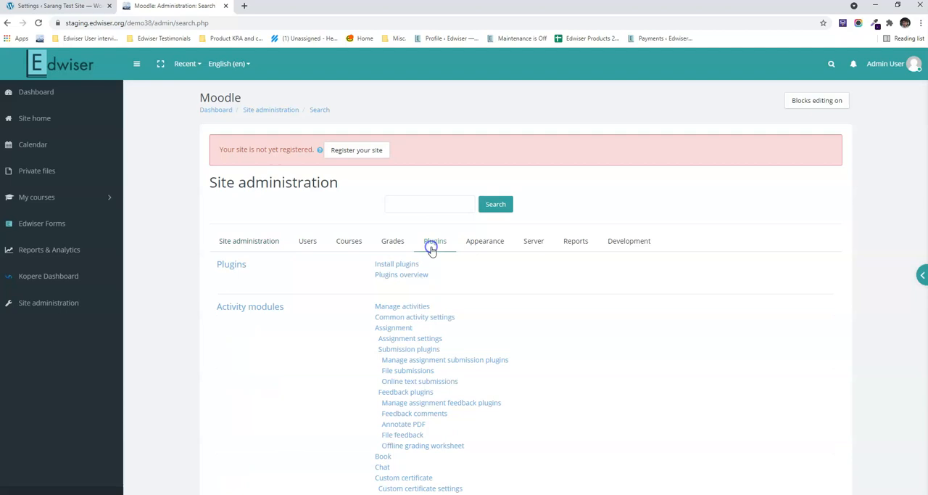
pyautogui.scroll(-10, 434, 270)
pyautogui.scroll(-5, 434, 270)
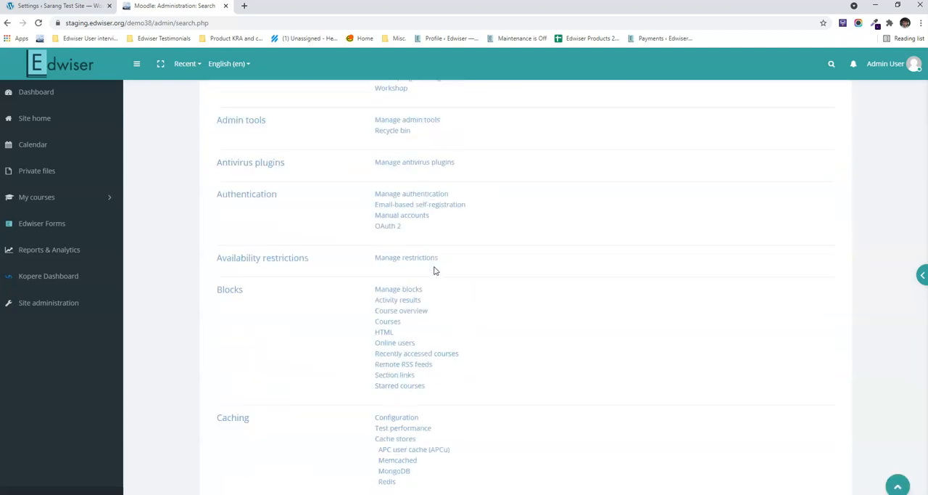
pyautogui.scroll(-3, 435, 271)
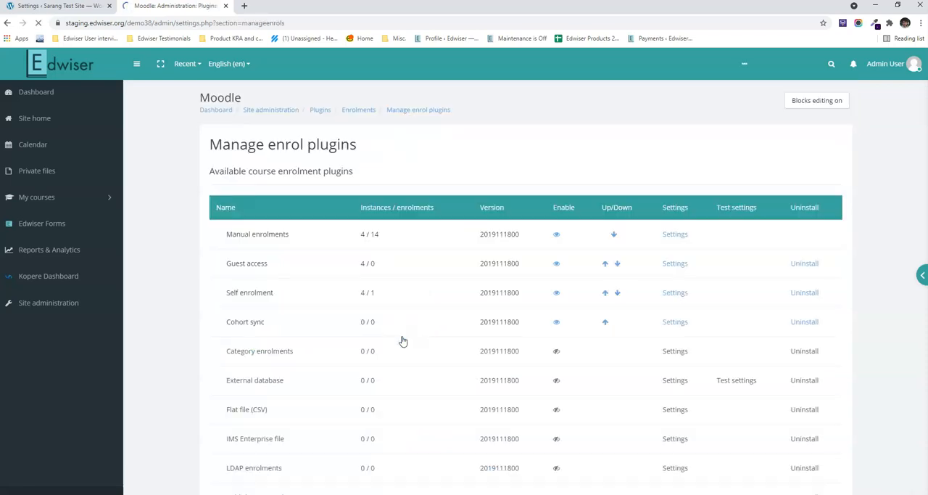
pyautogui.scroll(-2, 411, 327)
pyautogui.scroll(2, 414, 331)
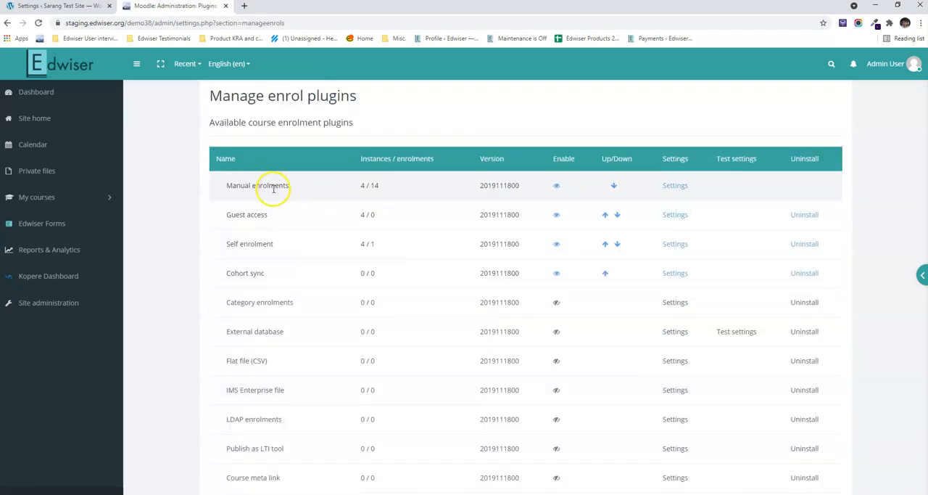
pyautogui.moveTo(226, 190); pyautogui.dragTo(290, 185)
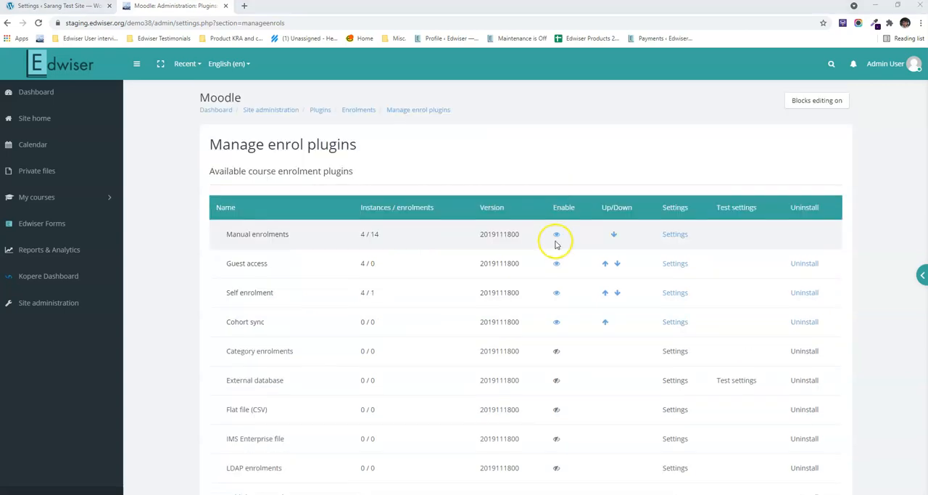
# Step: Return to the WordPress Edwiser Bridge settings and synchronize the courses with course categories included, keeping synchronized courses as draft
pyautogui.click(61, 10)
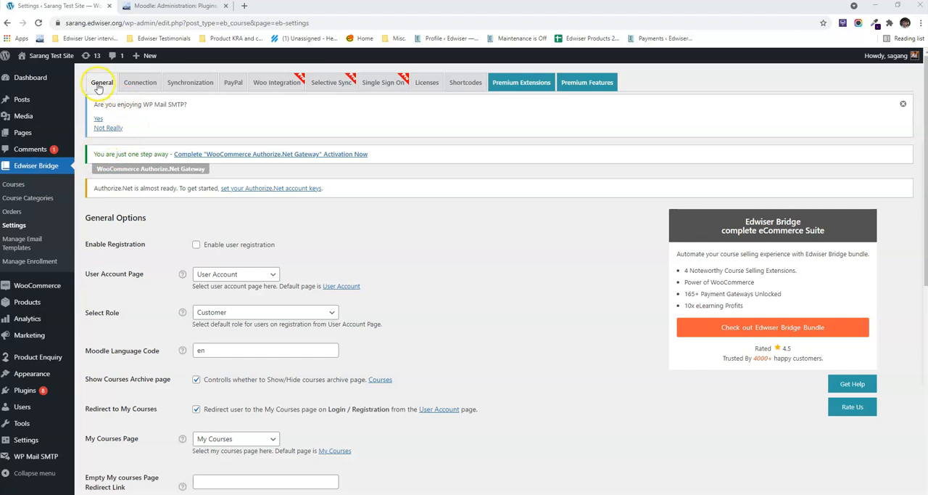
pyautogui.click(182, 83)
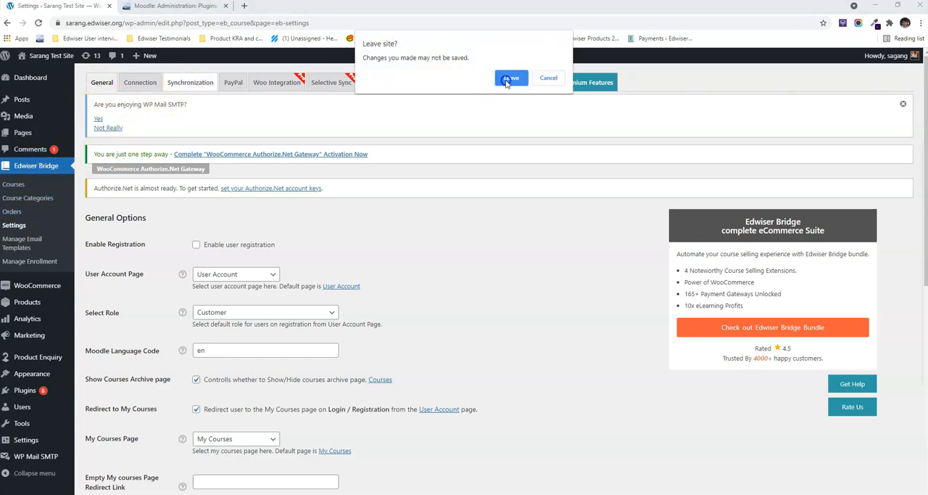
pyautogui.click(506, 80)
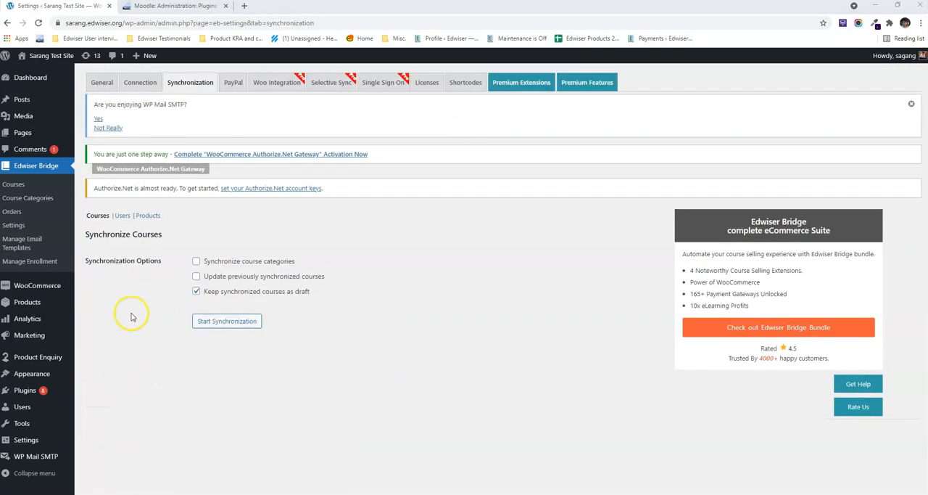
pyautogui.click(197, 262)
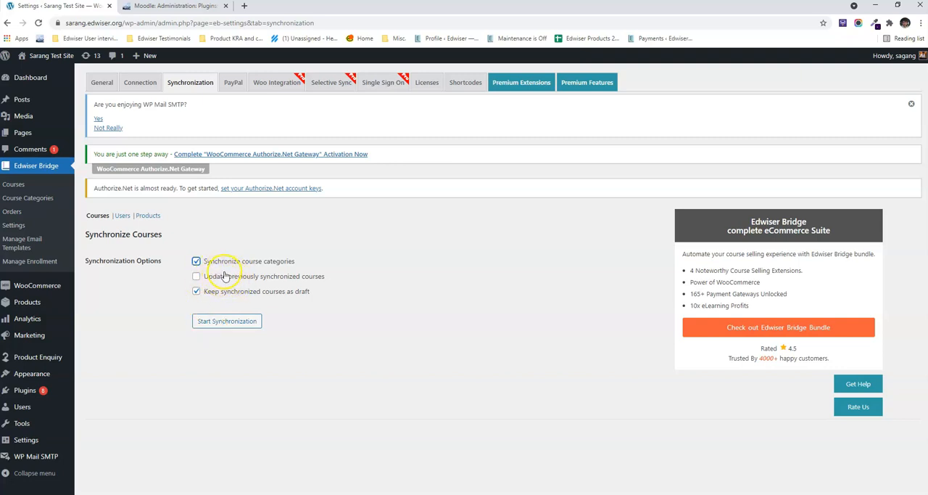
pyautogui.click(232, 323)
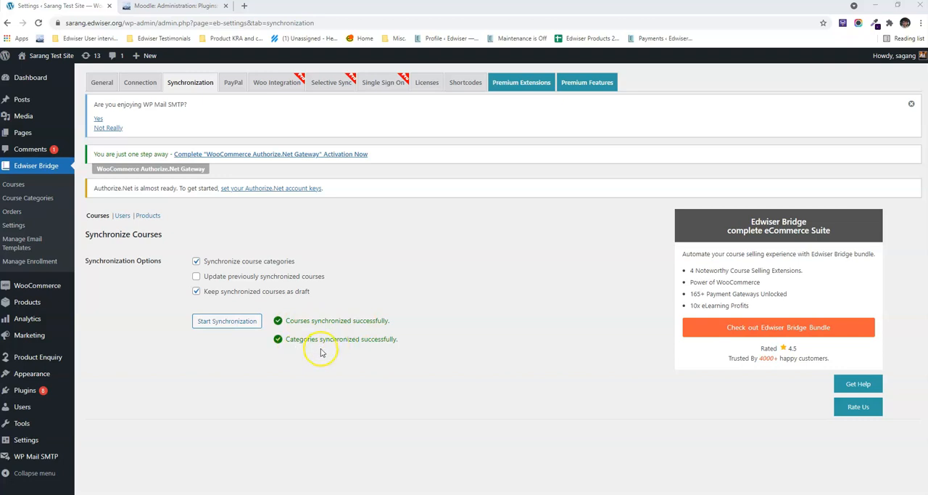
# Step: Open the synchronized Product Management Basics course for editing in Edwiser Bridge
pyautogui.click(18, 185)
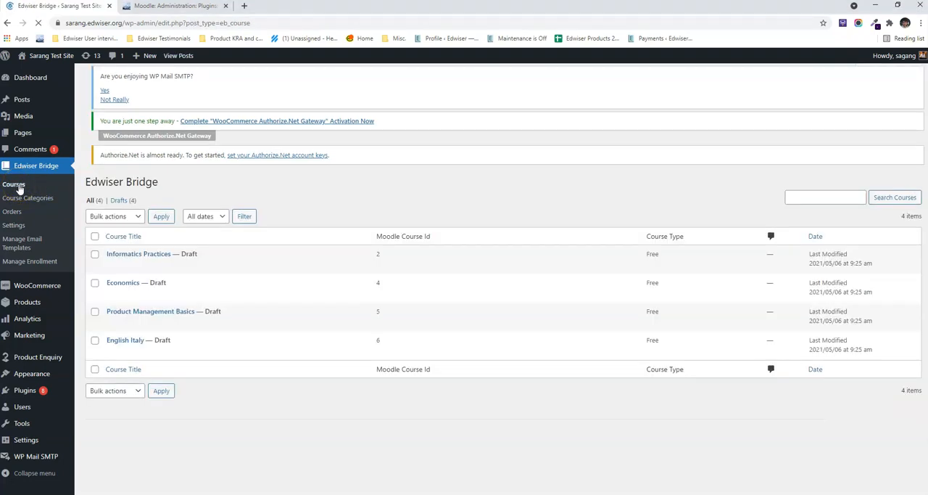
pyautogui.click(112, 335)
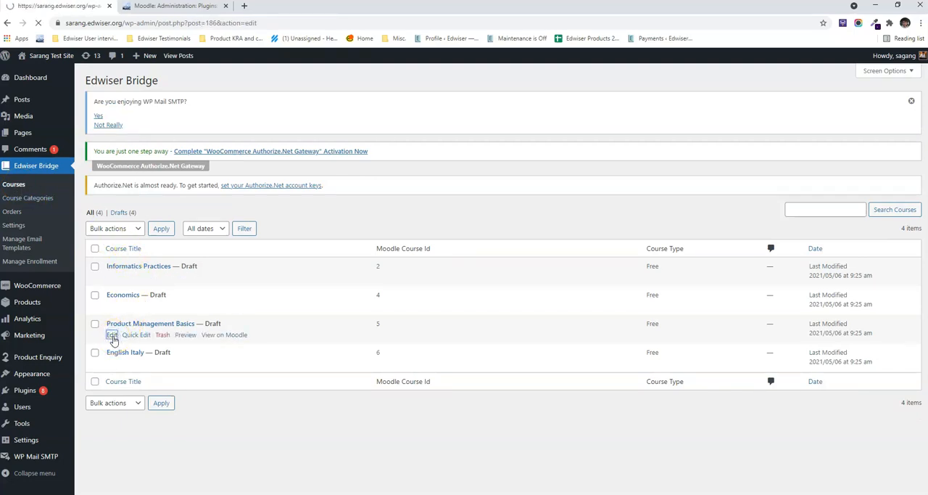
pyautogui.scroll(-5, 255, 313)
pyautogui.scroll(-1, 259, 318)
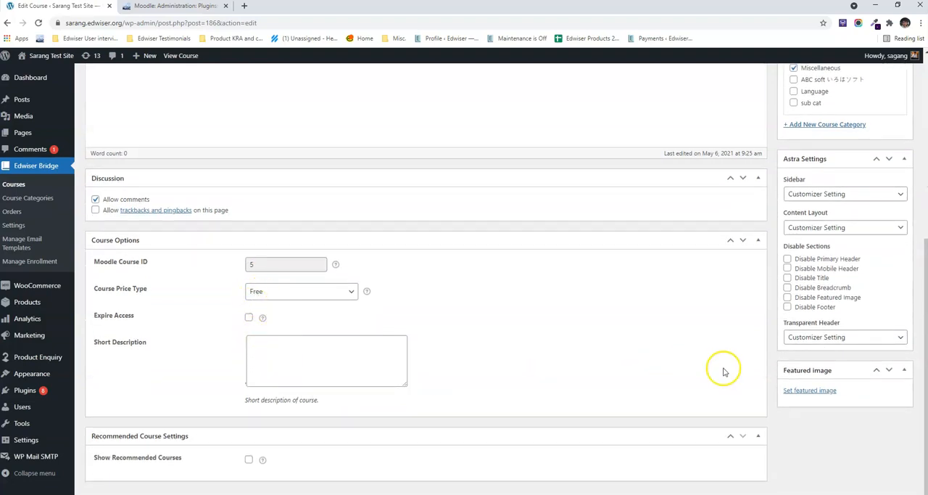
# Step: Upload Informatics-Practices-Class-12 from Downloads as the course's featured image and save the draft
pyautogui.click(819, 389)
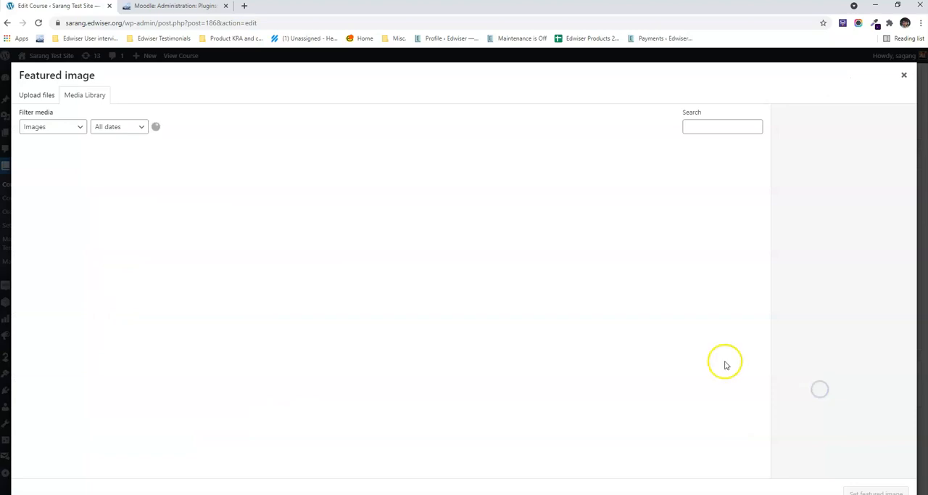
pyautogui.click(43, 99)
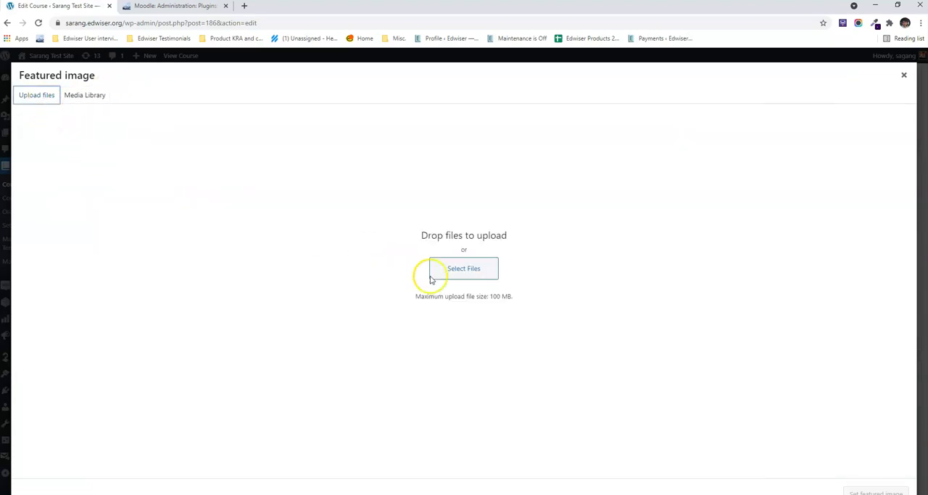
pyautogui.click(464, 274)
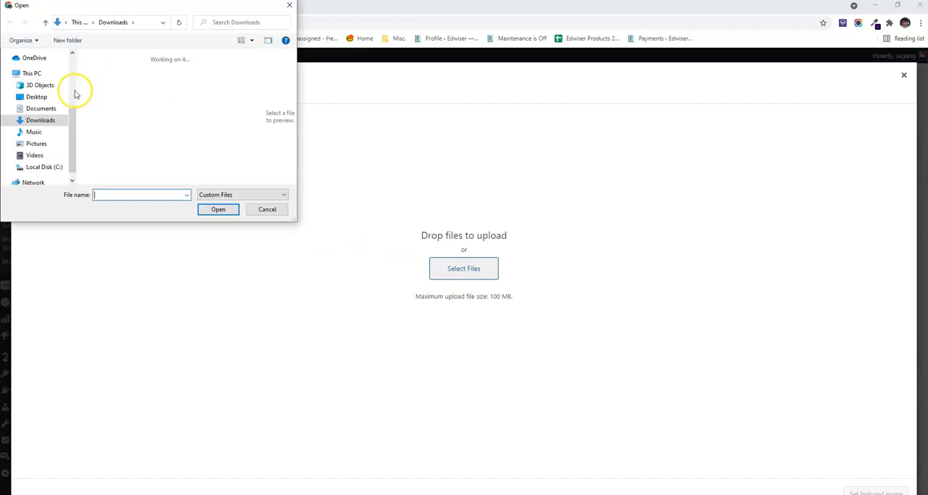
pyautogui.click(102, 81)
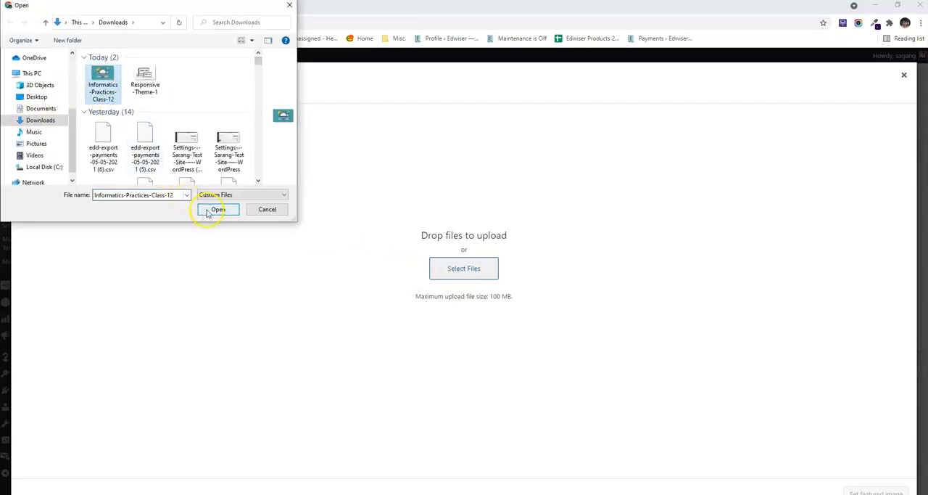
pyautogui.click(210, 209)
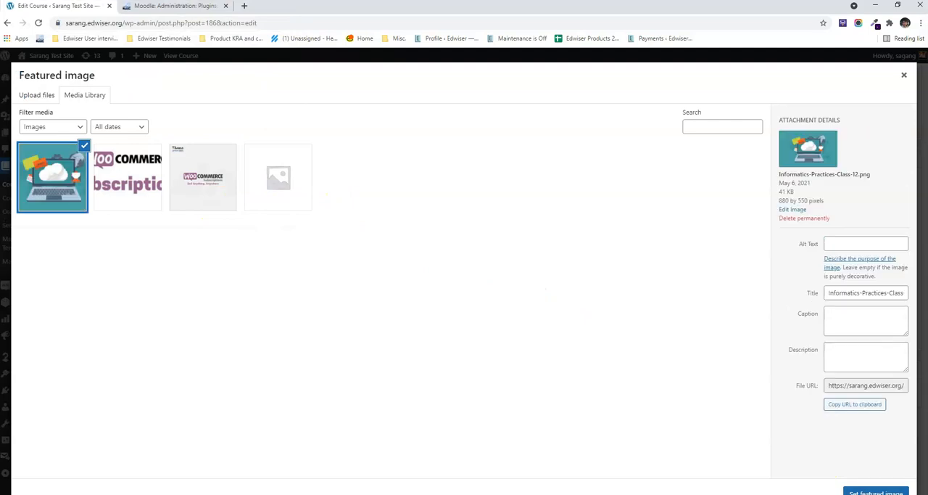
pyautogui.click(877, 492)
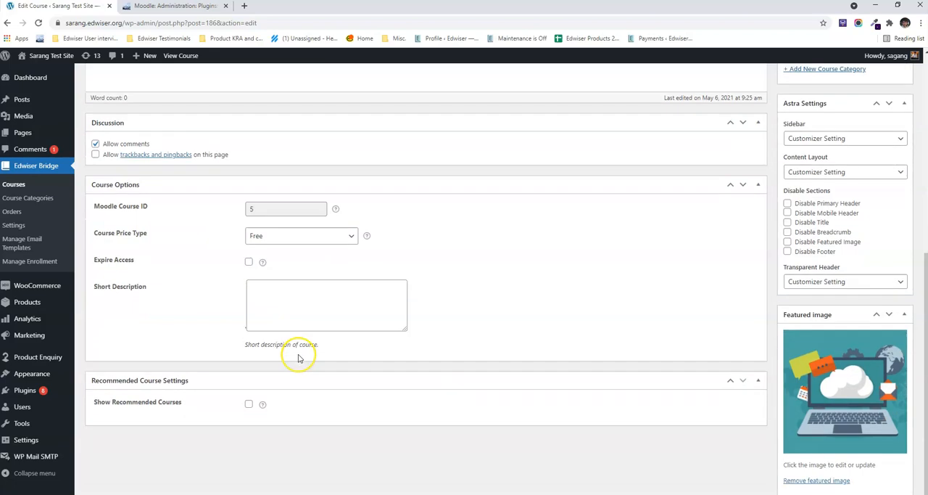
pyautogui.scroll(-1, 298, 357)
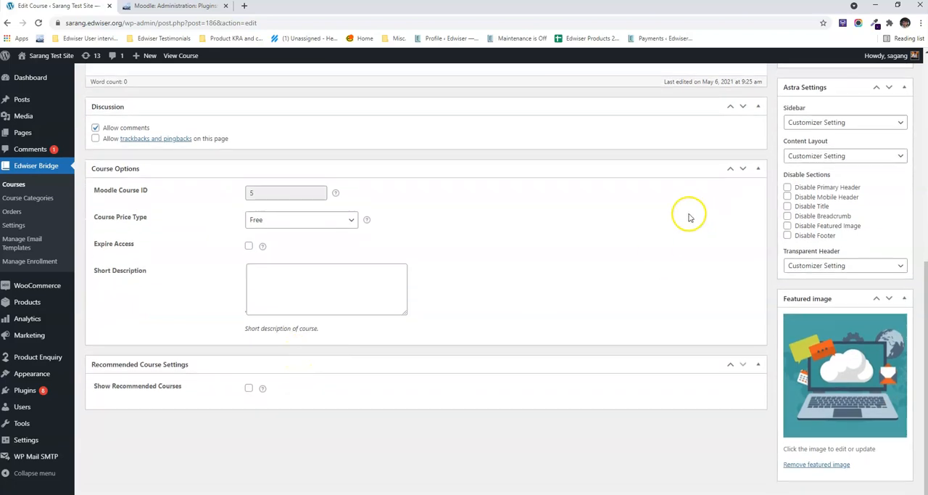
pyautogui.scroll(4, 684, 216)
pyautogui.click(805, 145)
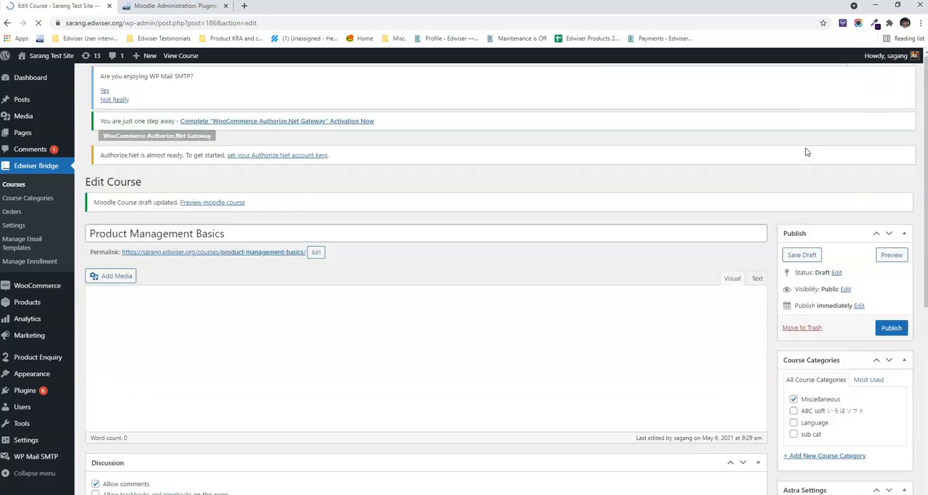
# Step: Open the Informatics Practices course for editing and make it a Paid course with a price of 10
pyautogui.click(14, 186)
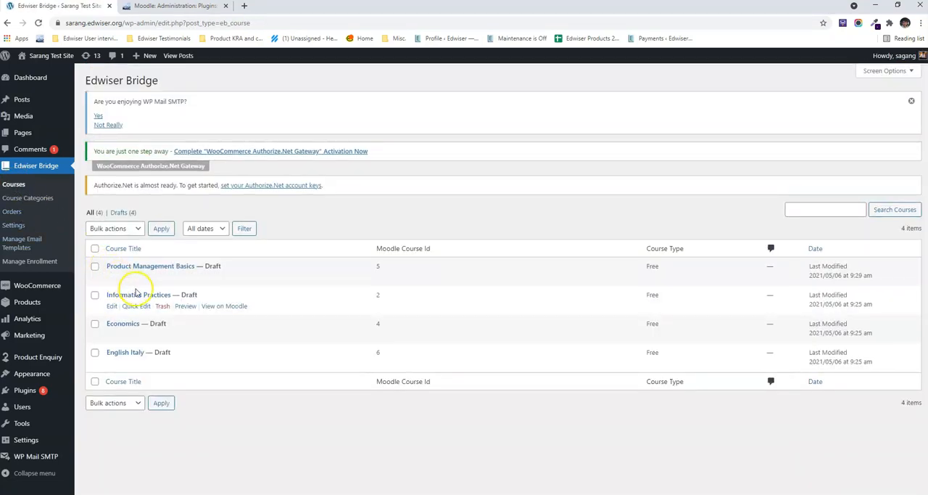
pyautogui.click(112, 306)
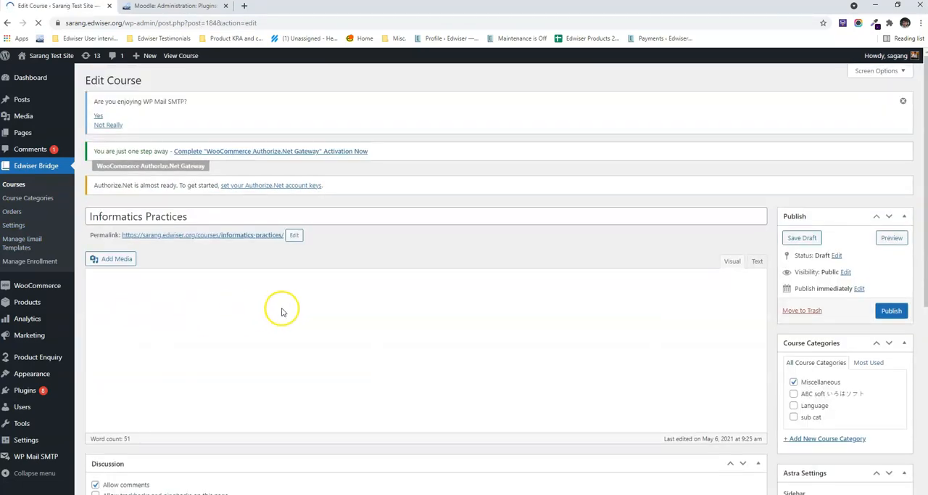
pyautogui.scroll(-2, 283, 308)
pyautogui.scroll(-3, 282, 308)
pyautogui.click(282, 313)
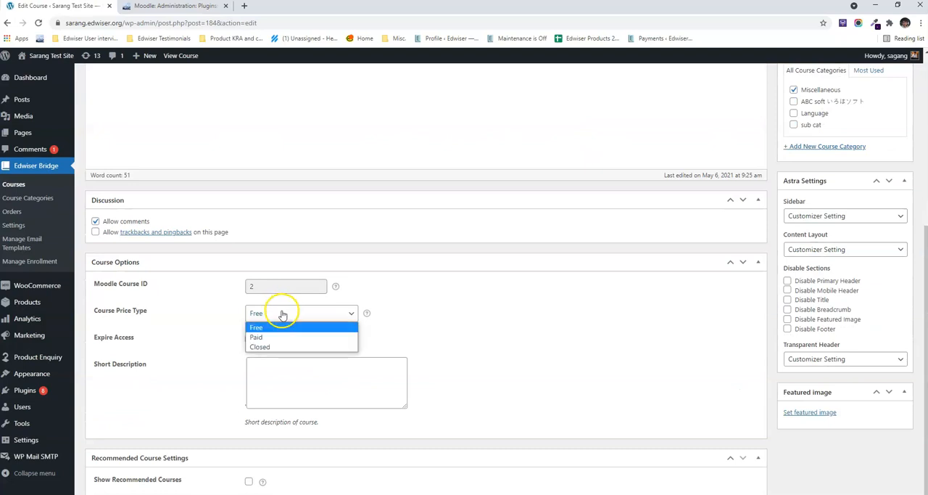
pyautogui.click(263, 338)
pyautogui.click(267, 340)
pyautogui.write('10')
# Step: Enable access expiry for the course with Unenroll after 90 days and save the draft
pyautogui.scroll(-1, 265, 334)
pyautogui.click(249, 318)
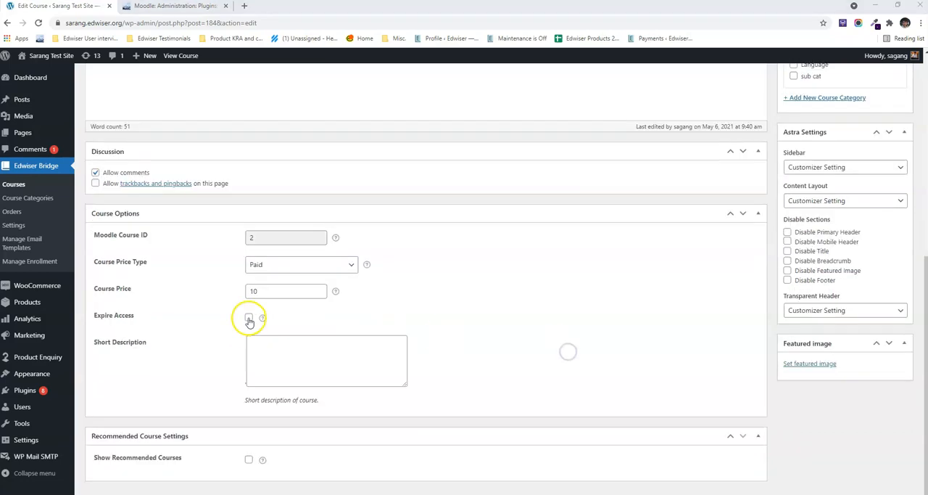
pyautogui.click(264, 348)
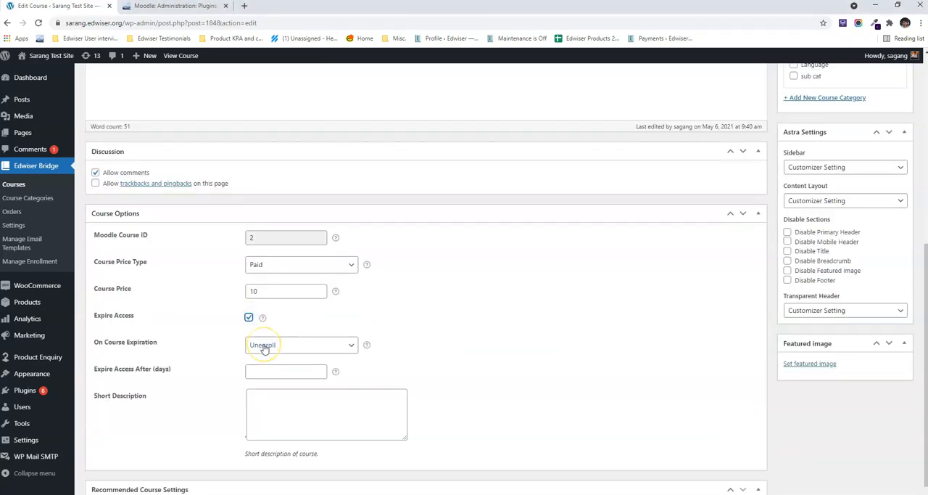
pyautogui.click(263, 370)
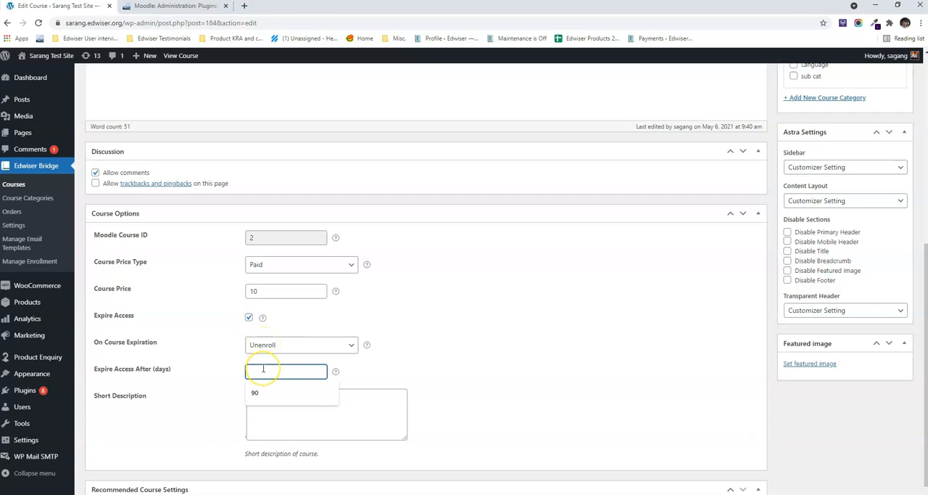
pyautogui.write('90')
pyautogui.scroll(4, 544, 353)
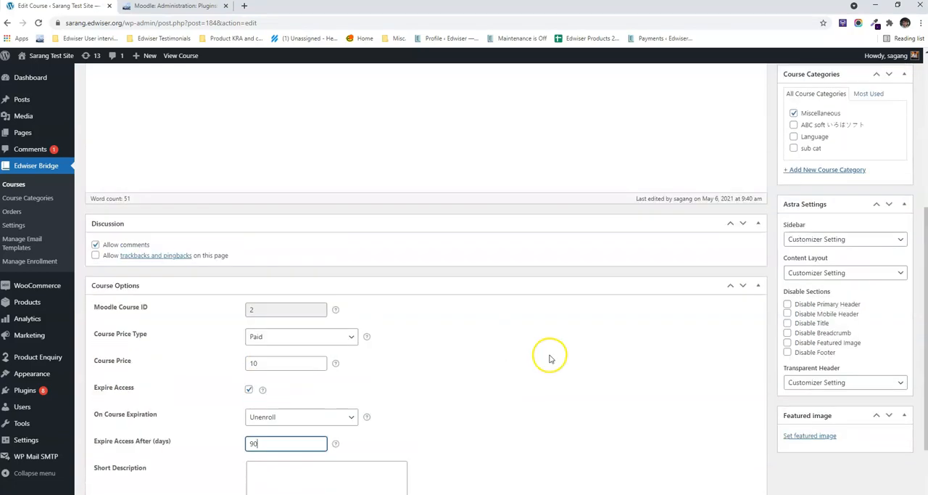
pyautogui.click(802, 91)
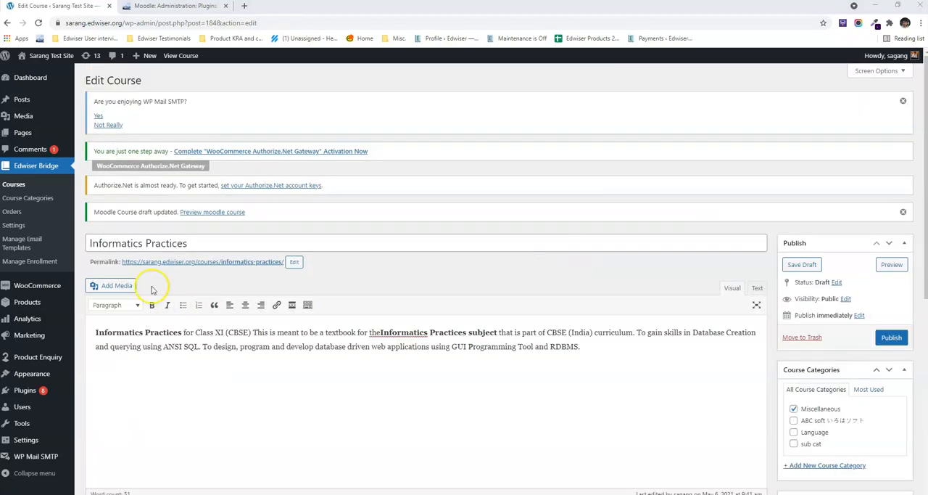
# Step: Select the Informatics Practices and Product Management Basics drafts in the Edwiser Bridge course list and open them for bulk editing
pyautogui.click(12, 187)
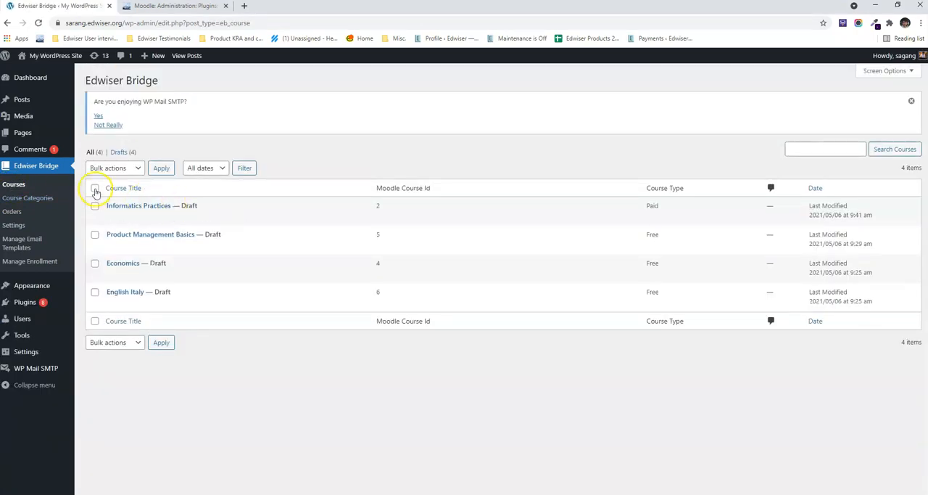
pyautogui.click(95, 189)
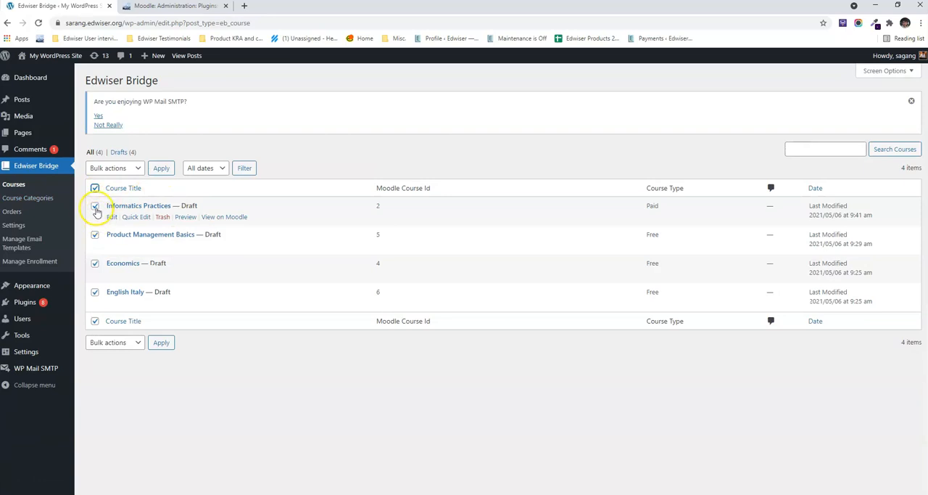
pyautogui.click(94, 293)
pyautogui.click(119, 168)
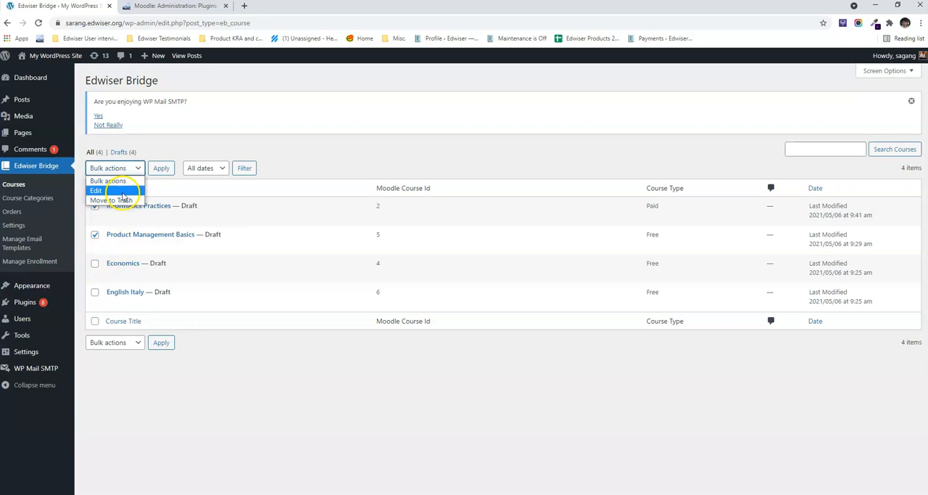
pyautogui.click(119, 190)
pyautogui.click(161, 169)
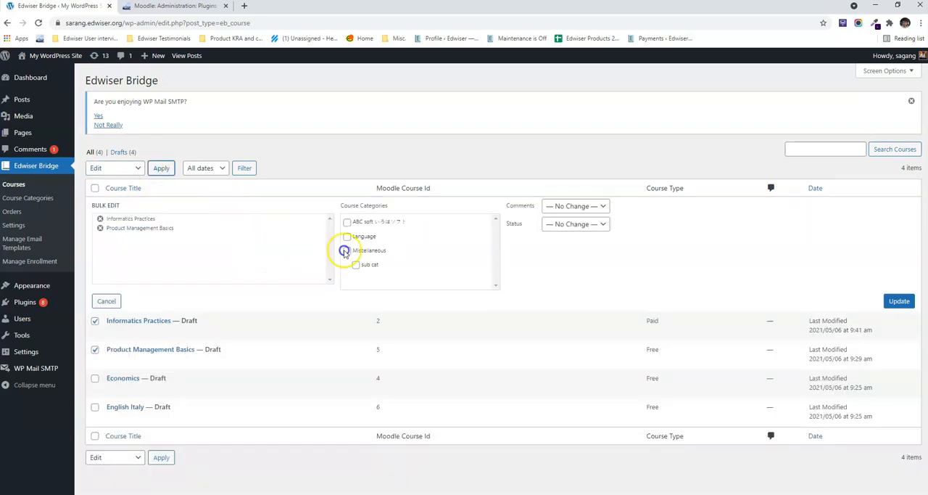
# Step: Set the status of both bulk-edited courses to Published and update them
pyautogui.click(588, 225)
pyautogui.click(581, 247)
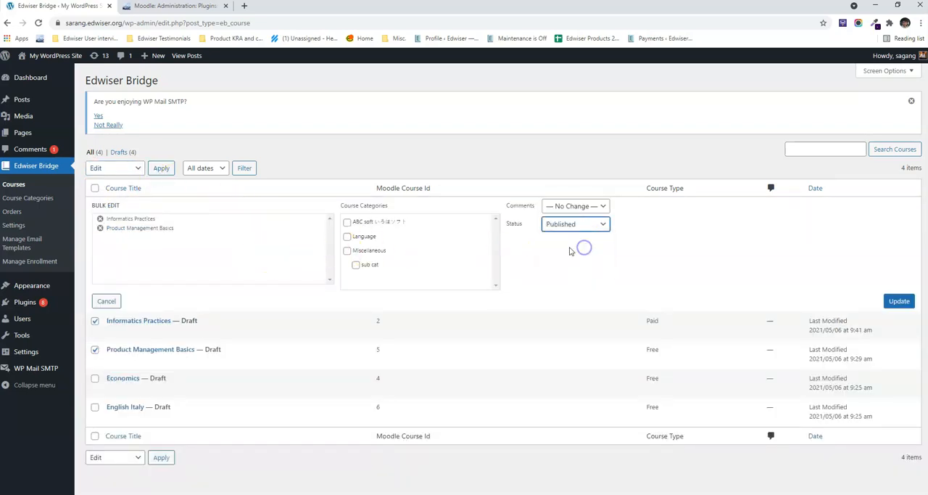
pyautogui.click(897, 305)
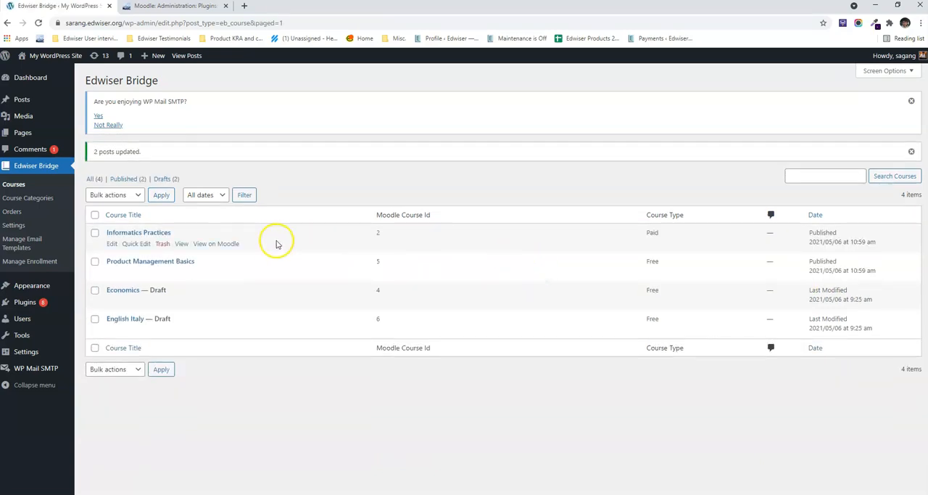
# Step: Open the Edwiser Bridge general settings and check the Enable user registration option
pyautogui.click(22, 228)
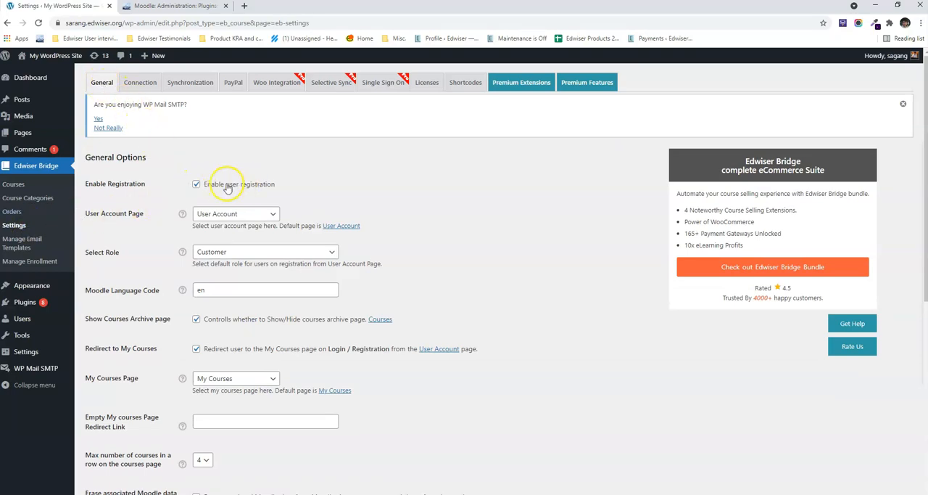
pyautogui.moveTo(204, 186); pyautogui.dragTo(278, 187)
pyautogui.scroll(-1, 240, 218)
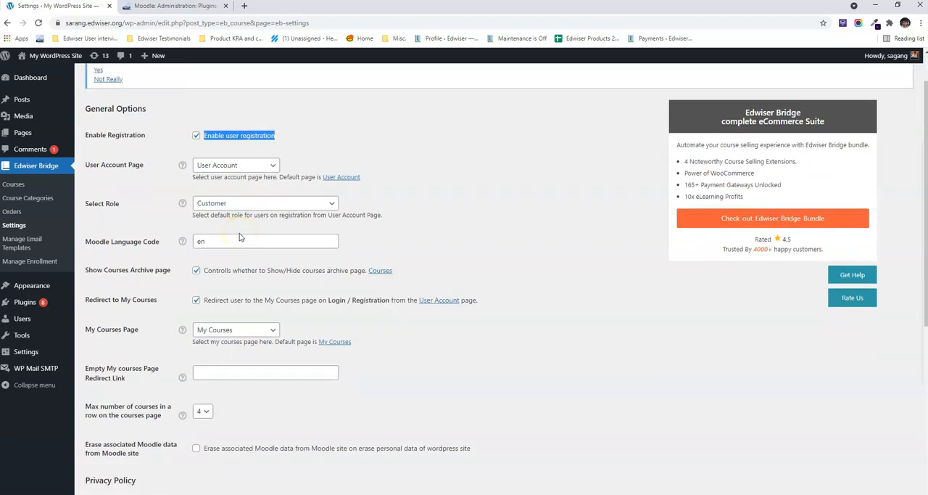
pyautogui.scroll(1, 240, 236)
pyautogui.click(270, 174)
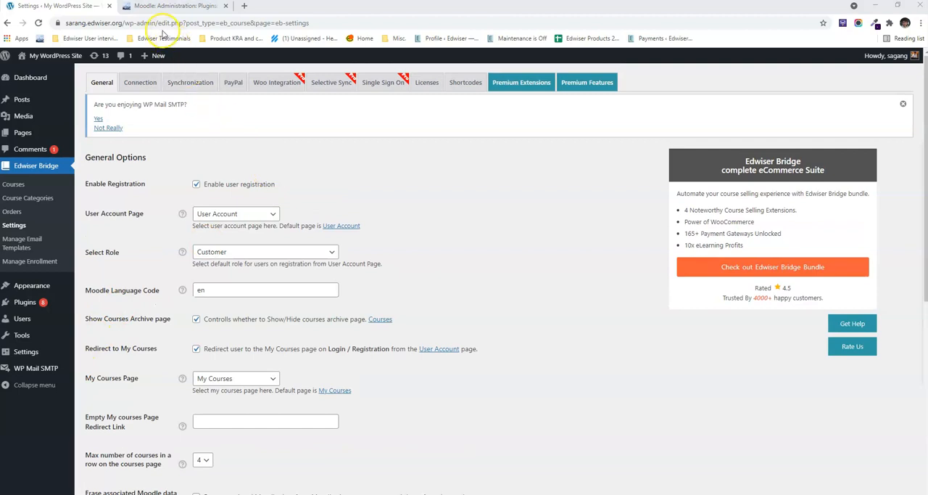
# Step: Copy the WordPress site's base address and open it in a new incognito window
pyautogui.moveTo(126, 23); pyautogui.dragTo(59, 24)
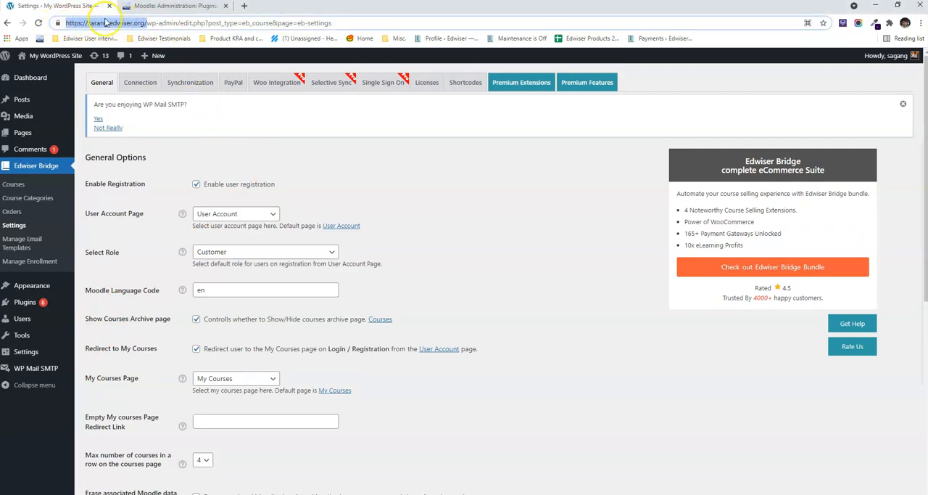
pyautogui.rightClick(107, 23)
pyautogui.click(127, 70)
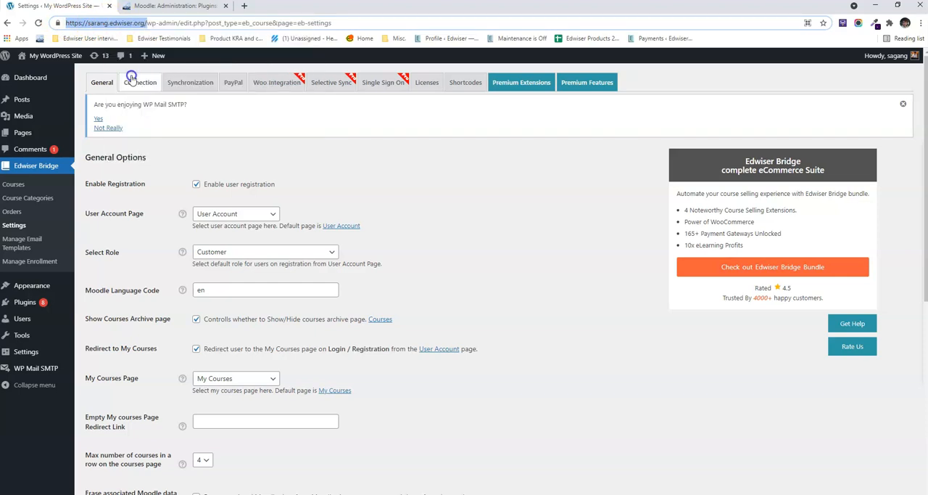
pyautogui.click(920, 22)
pyautogui.click(873, 61)
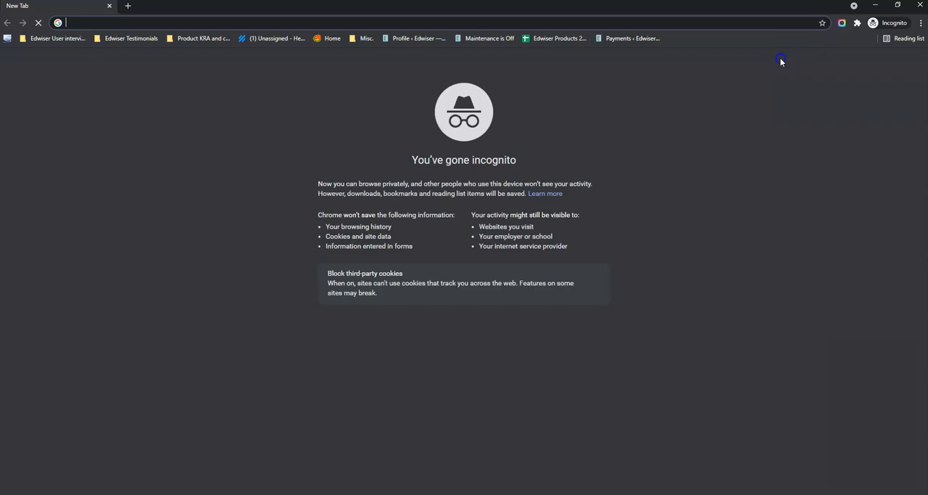
pyautogui.hotkey('ctrl', 'v')
pyautogui.press('Return')
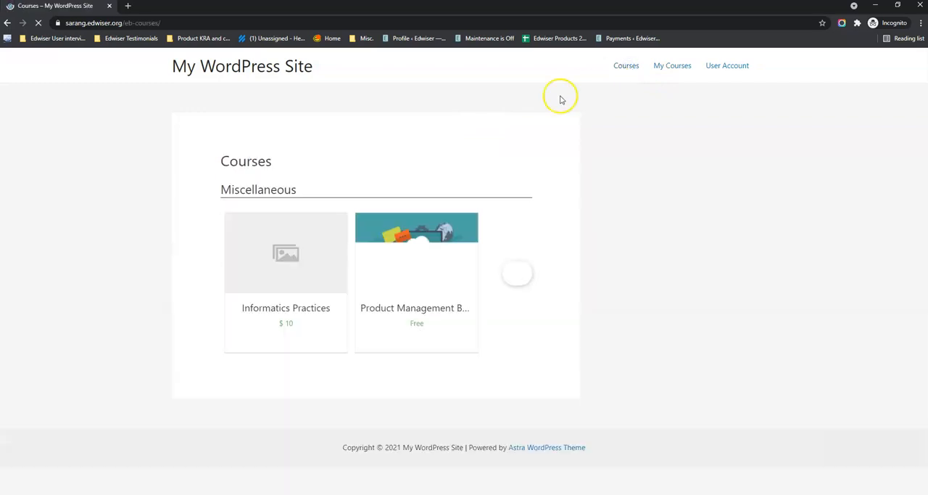
# Step: Take the free Product Management Basics course as a new visitor and fill in the registration form's first name, last name and email
pyautogui.click(386, 310)
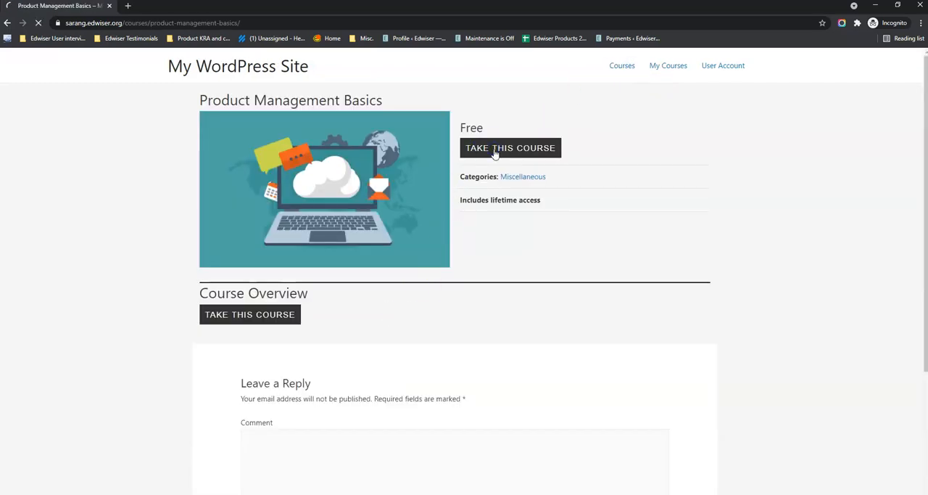
pyautogui.click(298, 397)
pyautogui.click(294, 237)
pyautogui.write('s')
pyautogui.write('r')
pyautogui.press('Tab')
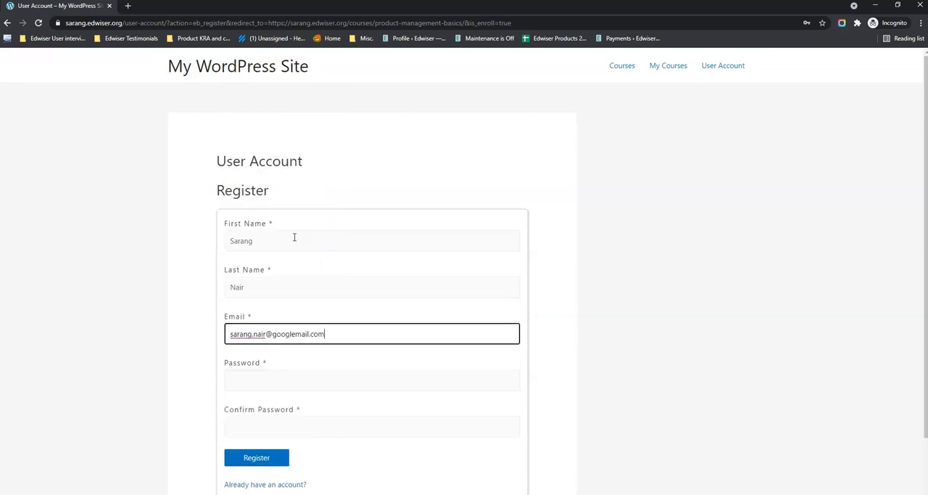
# Step: Enter and confirm the new account's password and register the account
pyautogui.press('Tab')
pyautogui.write('•••••••••')
pyautogui.press('Tab')
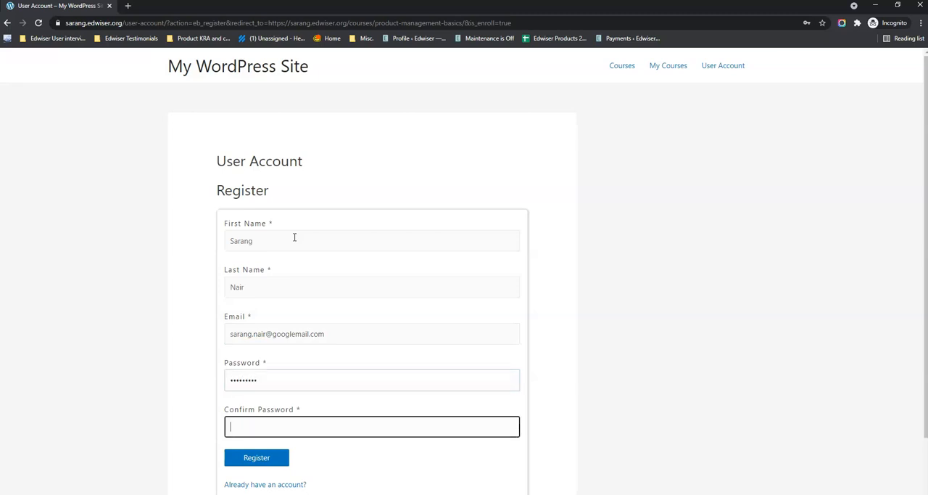
pyautogui.write('•••••••••')
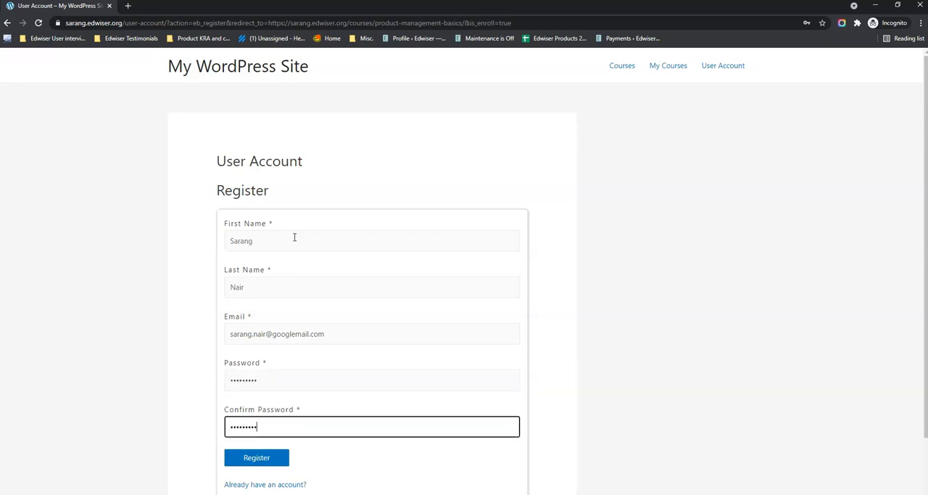
pyautogui.click(270, 462)
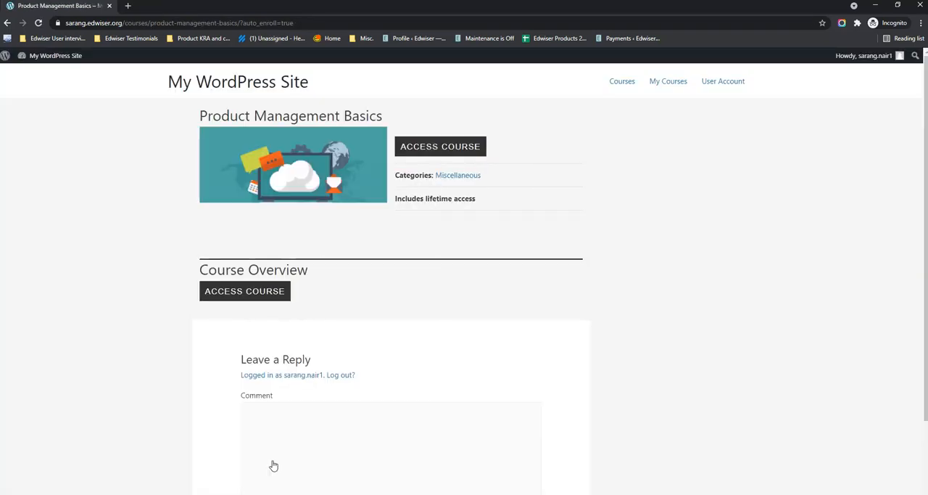
# Step: Access the enrolled Product Management Basics course and log in to the Moodle site with the new account's email and password
pyautogui.click(431, 148)
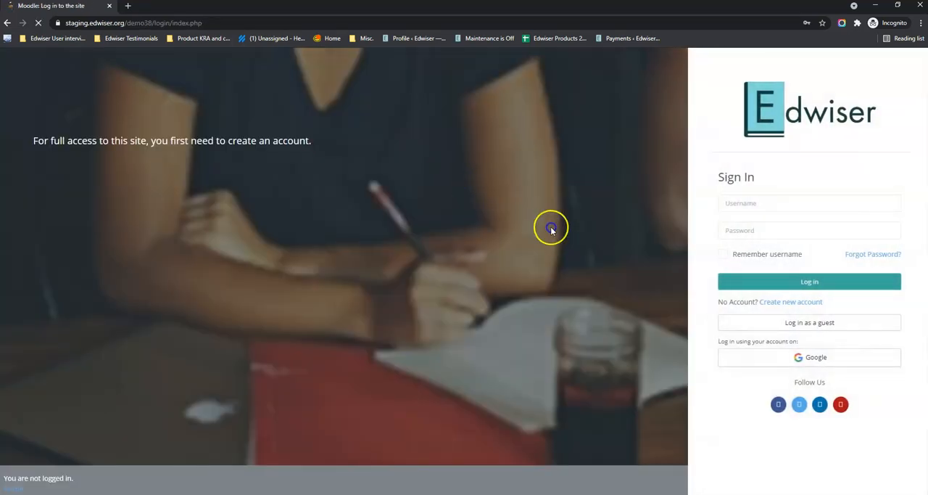
pyautogui.click(766, 206)
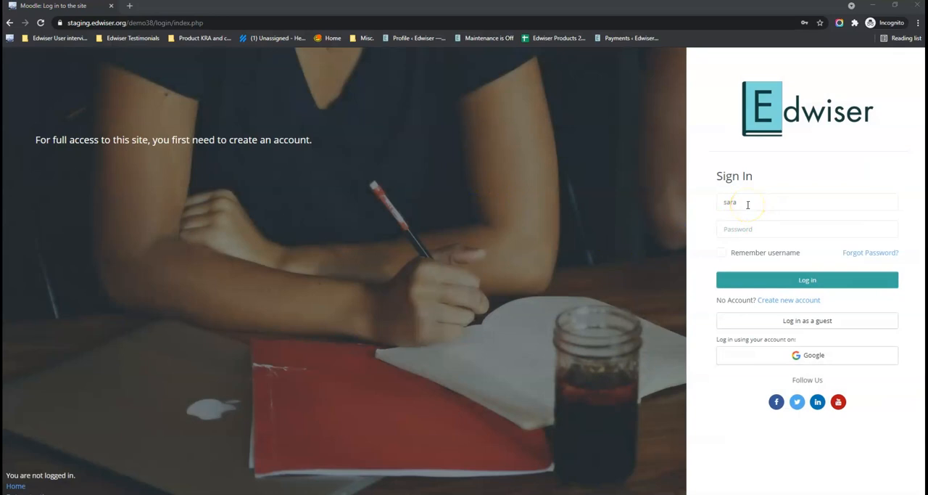
pyautogui.click(748, 204)
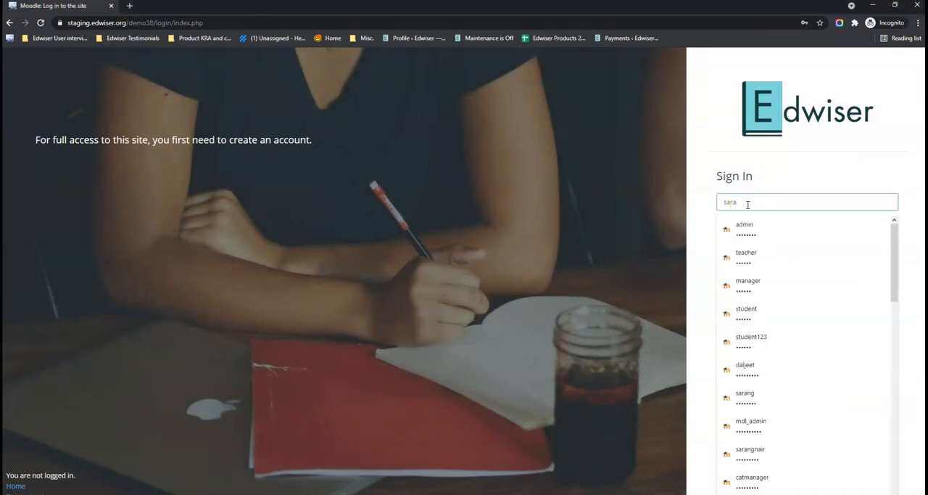
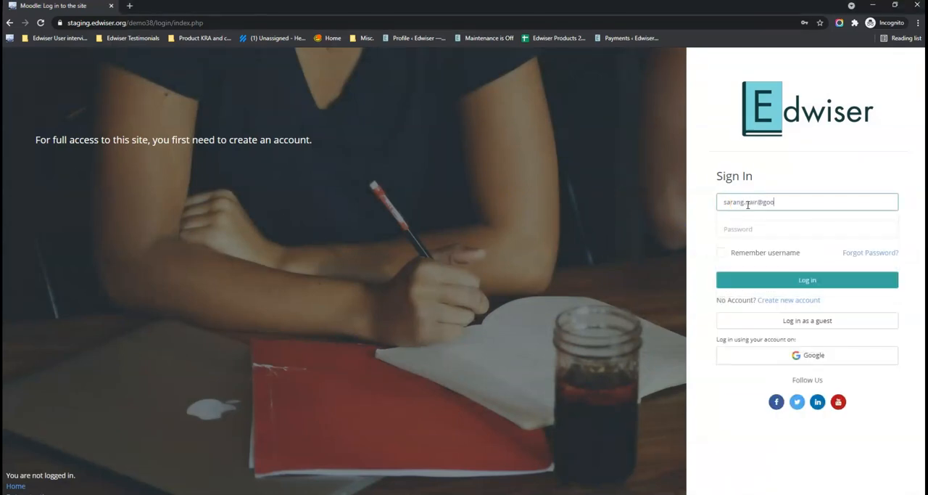
pyautogui.press('Tab')
pyautogui.write('•')
pyautogui.press('Return')
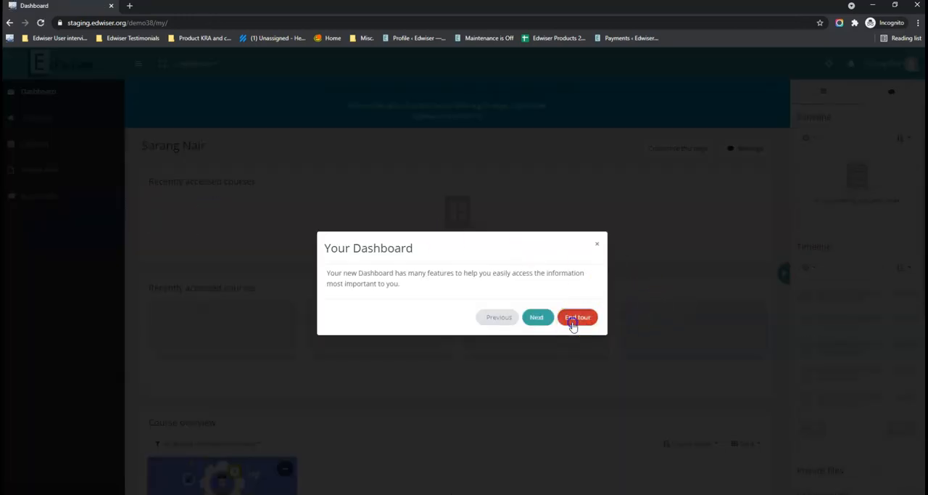
# Step: End the Moodle dashboard tour, open the enrolled Product Management Basics course, end its tour and check the course breadcrumb
pyautogui.click(573, 323)
pyautogui.click(109, 199)
pyautogui.click(33, 223)
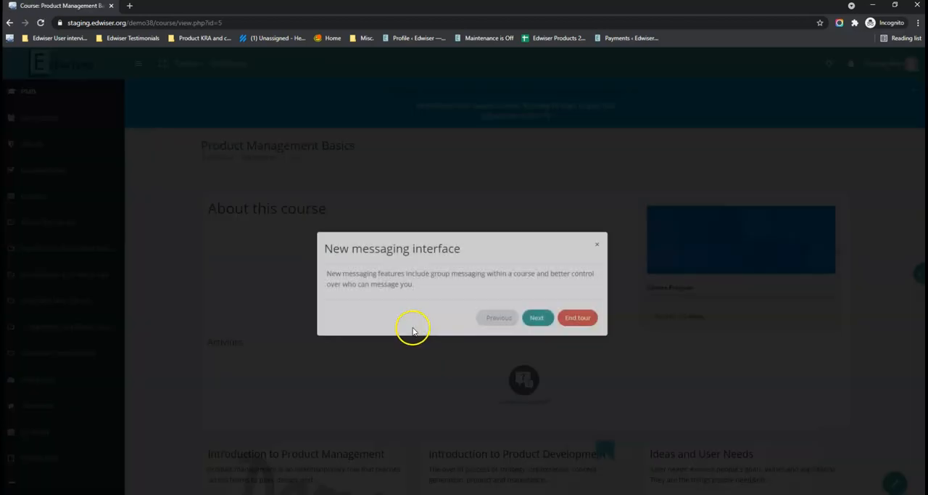
pyautogui.click(579, 318)
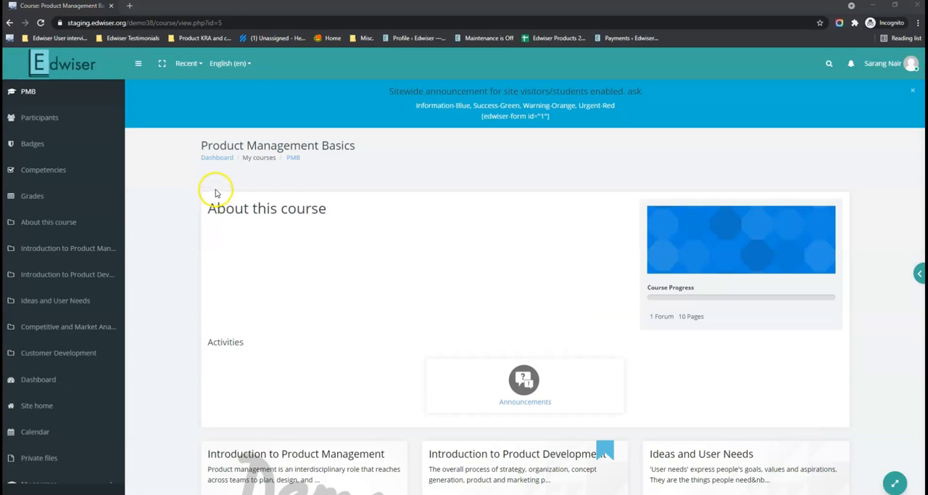
pyautogui.moveTo(244, 158); pyautogui.dragTo(297, 160)
pyautogui.click(304, 160)
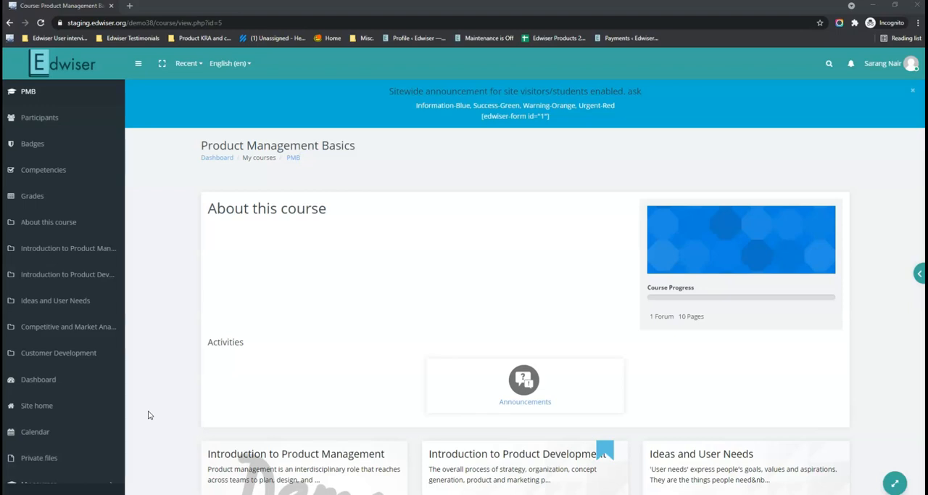